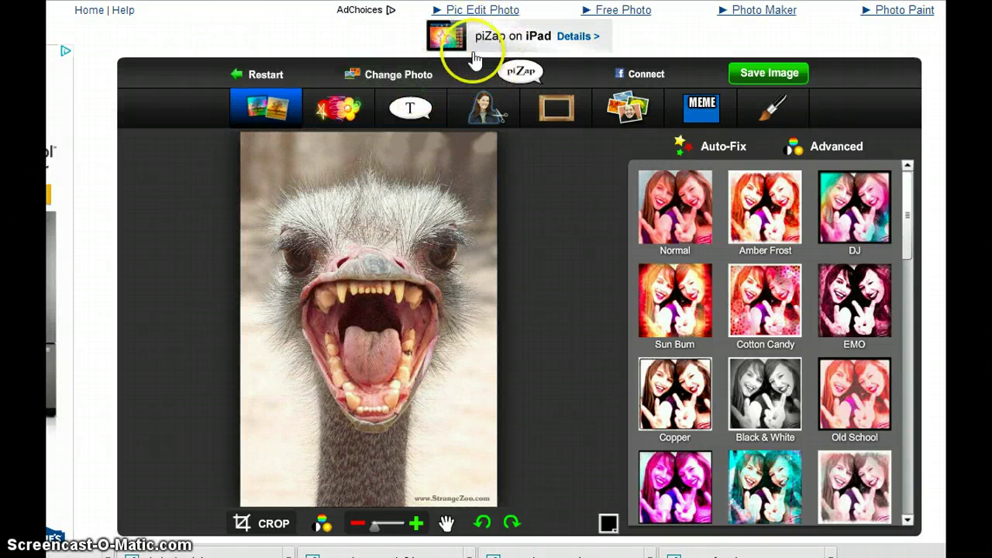
Upload the open-mouthed ostrich photo from the computer into the Cut Out tool.
left_click(487, 113)
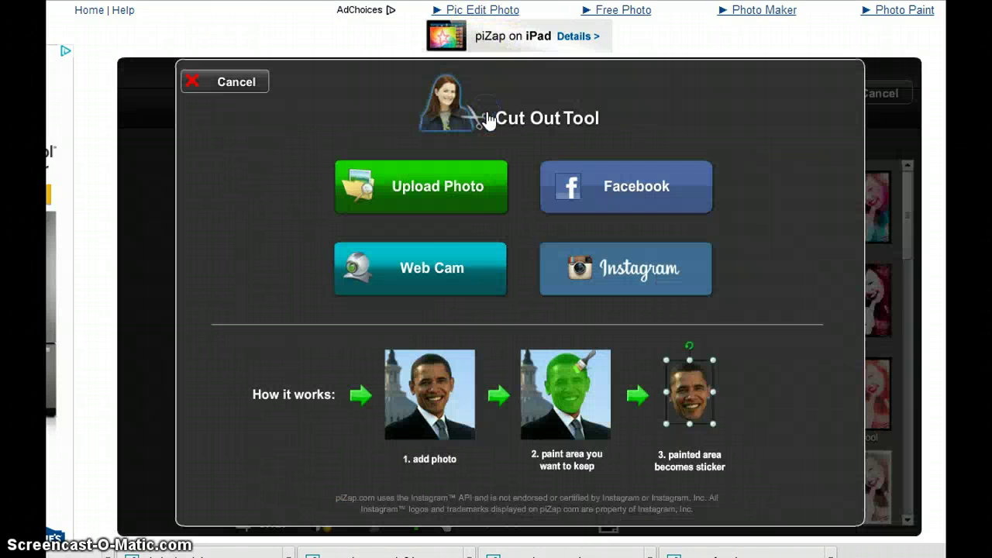
left_click(446, 221)
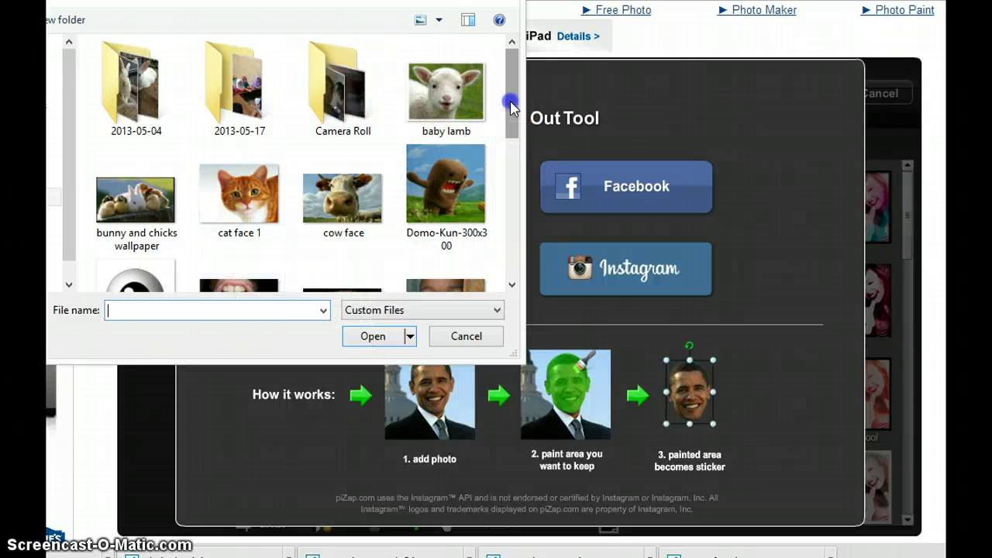
left_click_drag(511, 109, 517, 120)
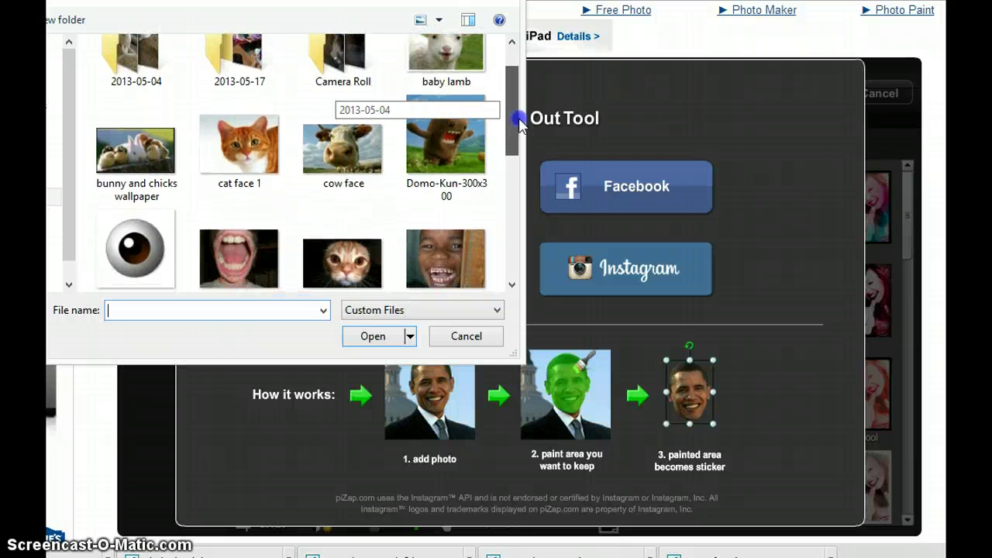
left_click_drag(518, 118, 525, 139)
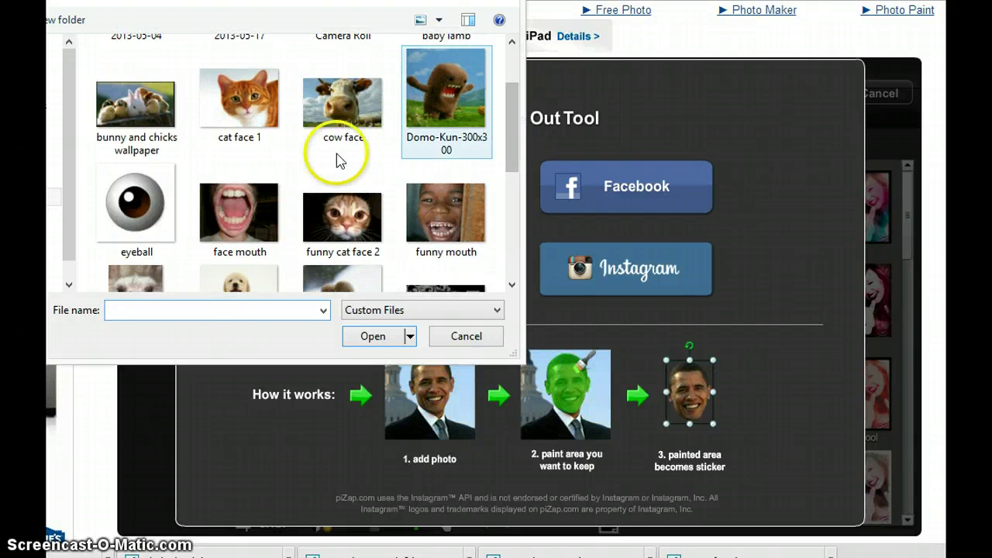
double_click(137, 280)
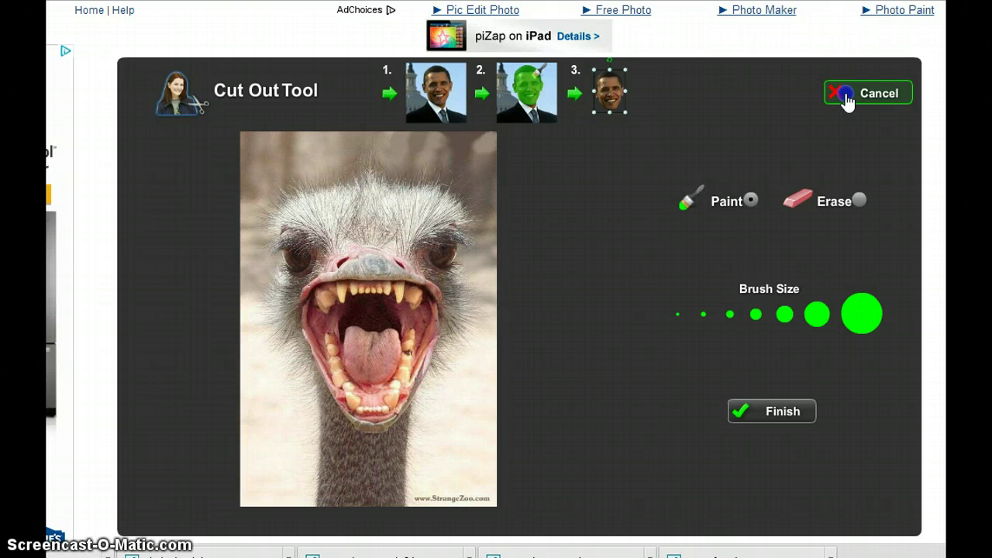
Keep the ostrich as the base photo, then load 'face mouth' into Cut Out with the largest brush.
left_click(747, 418)
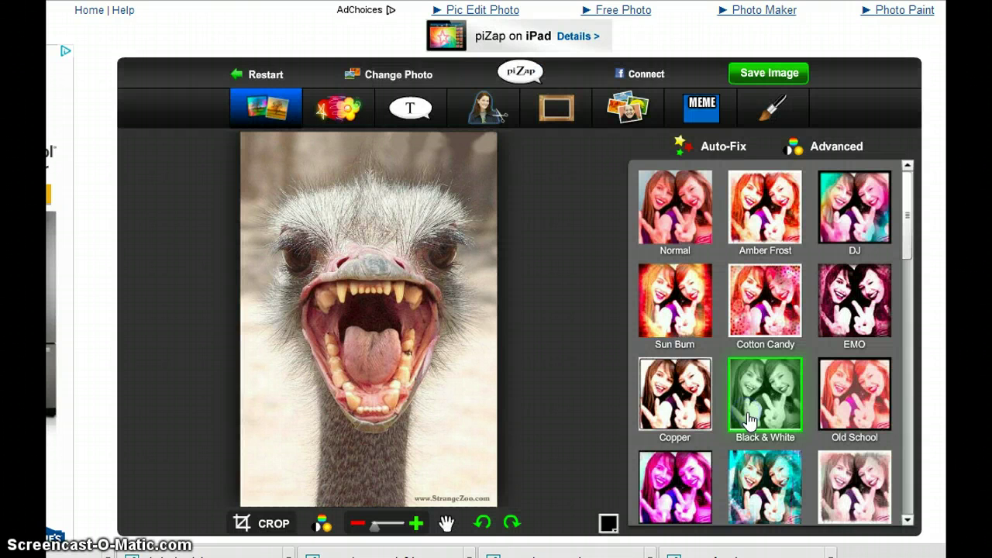
left_click(494, 105)
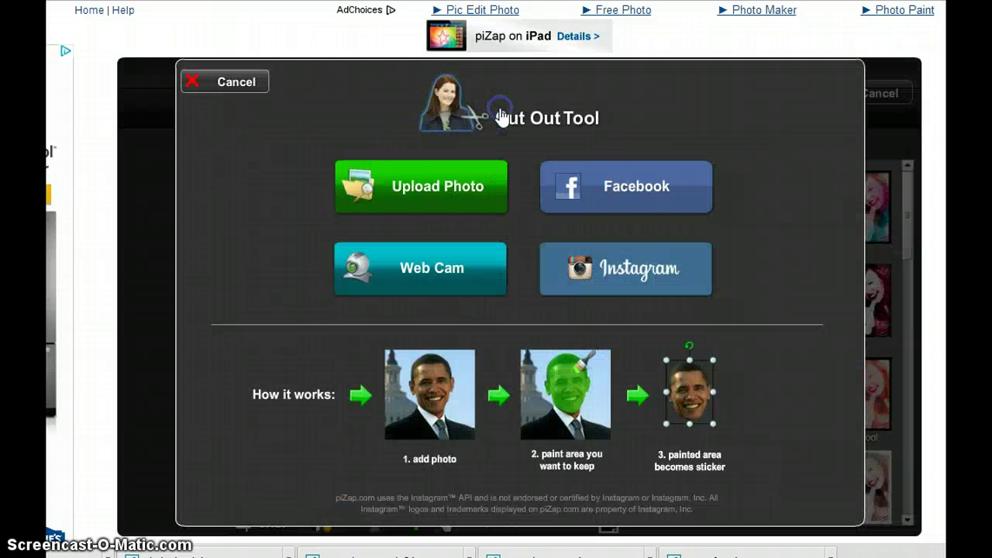
left_click(446, 186)
left_click(256, 288)
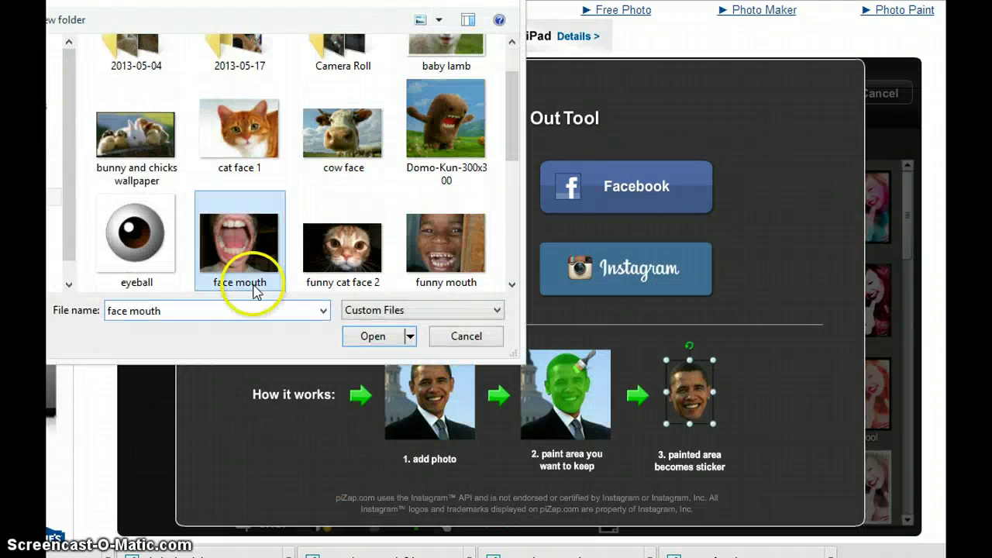
double_click(253, 288)
left_click(859, 326)
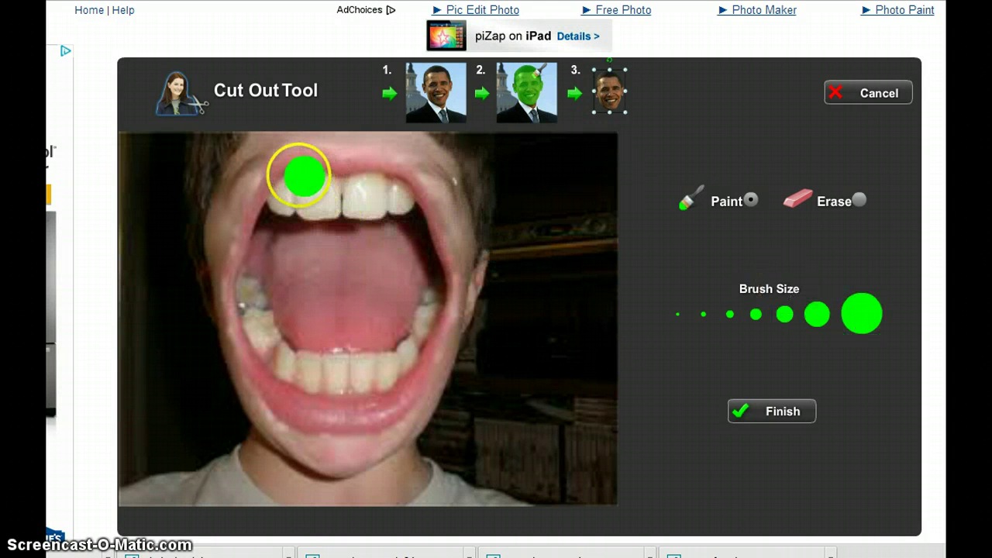
Brush green over the upper teeth, both lips, mouth sides and inside of the mouth.
left_click_drag(293, 170, 292, 181)
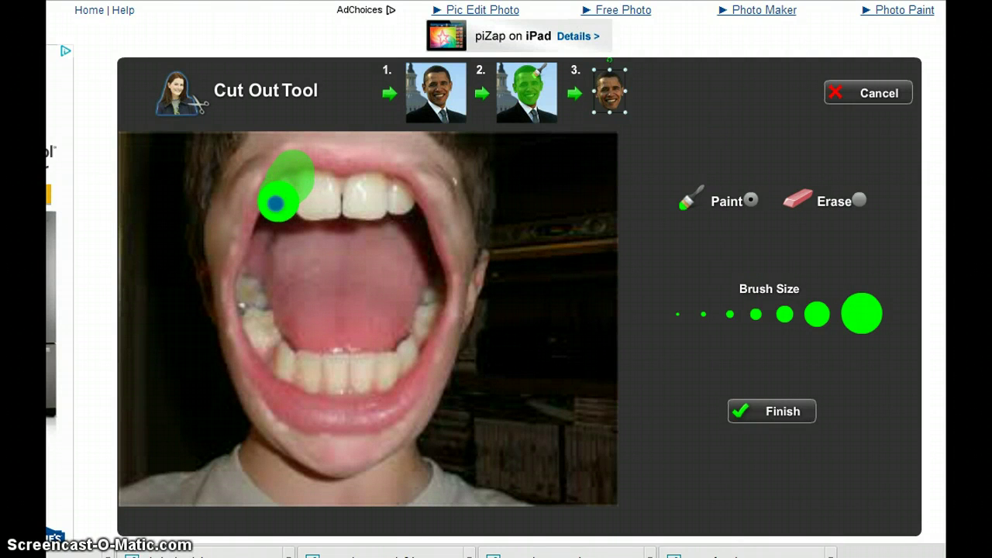
mouse_move(274, 208)
left_mouse_down()
mouse_move(242, 289)
mouse_move(259, 357)
mouse_move(292, 400)
mouse_move(358, 413)
left_mouse_up()
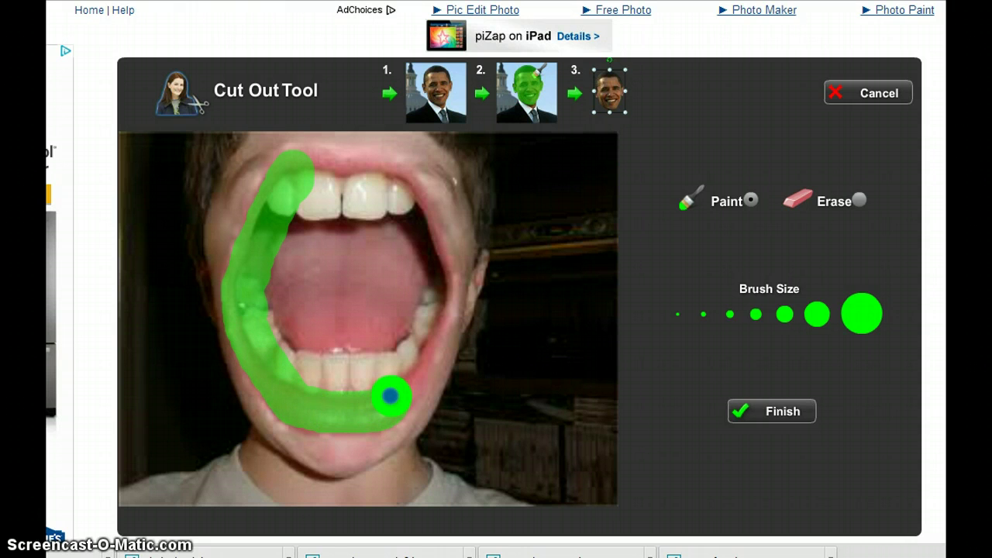
left_click_drag(395, 396, 410, 373)
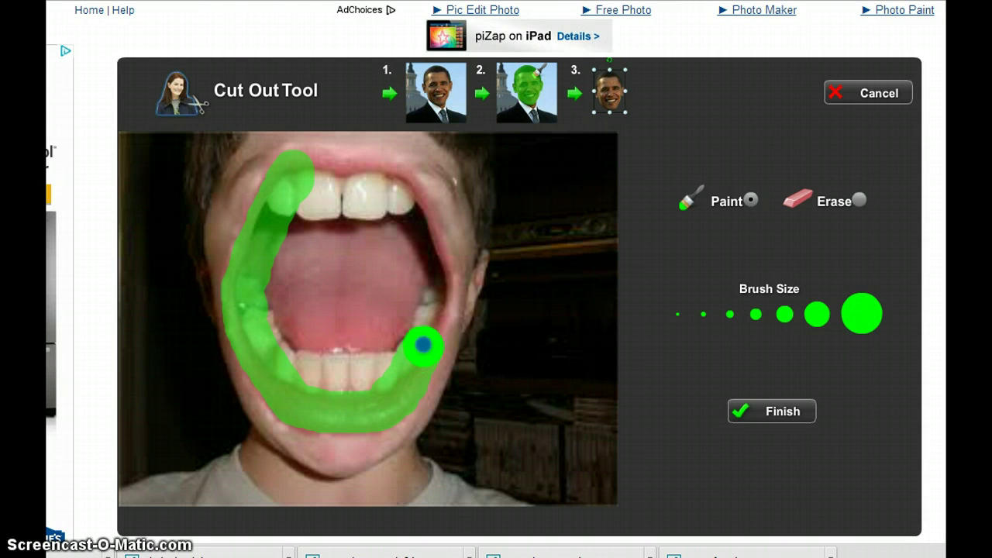
mouse_move(426, 338)
left_mouse_down()
mouse_move(432, 272)
mouse_move(403, 200)
left_mouse_up()
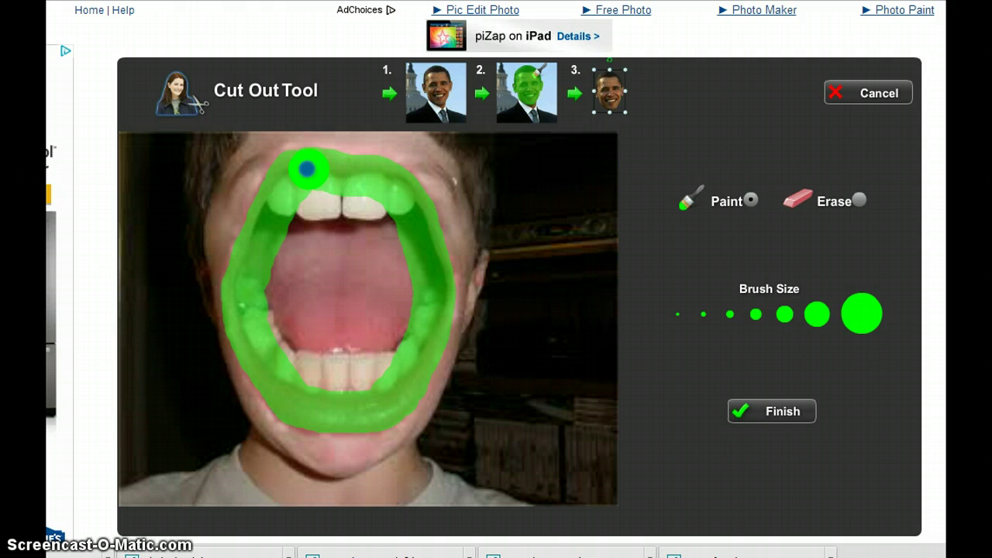
mouse_move(298, 170)
left_mouse_down()
mouse_move(350, 168)
mouse_move(371, 219)
left_mouse_up()
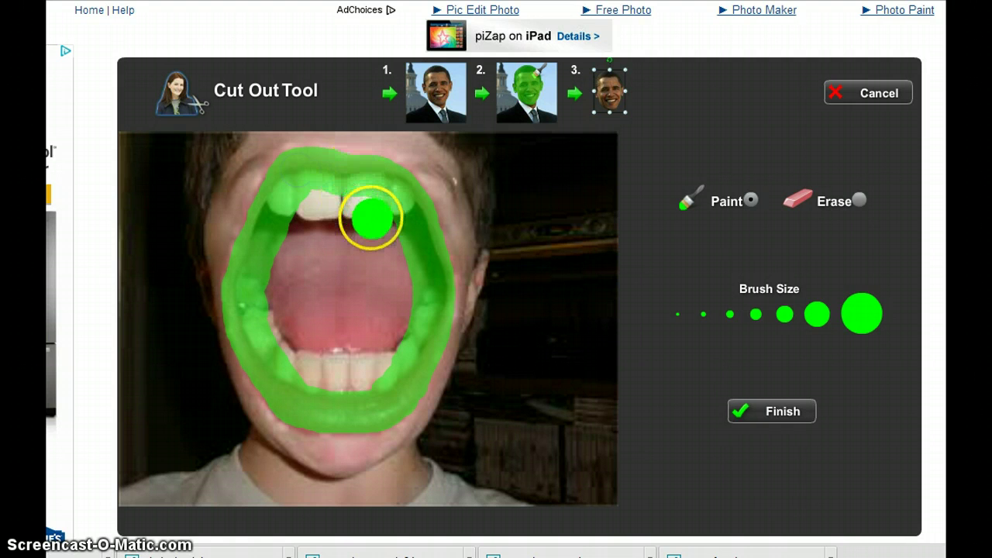
left_click(280, 186)
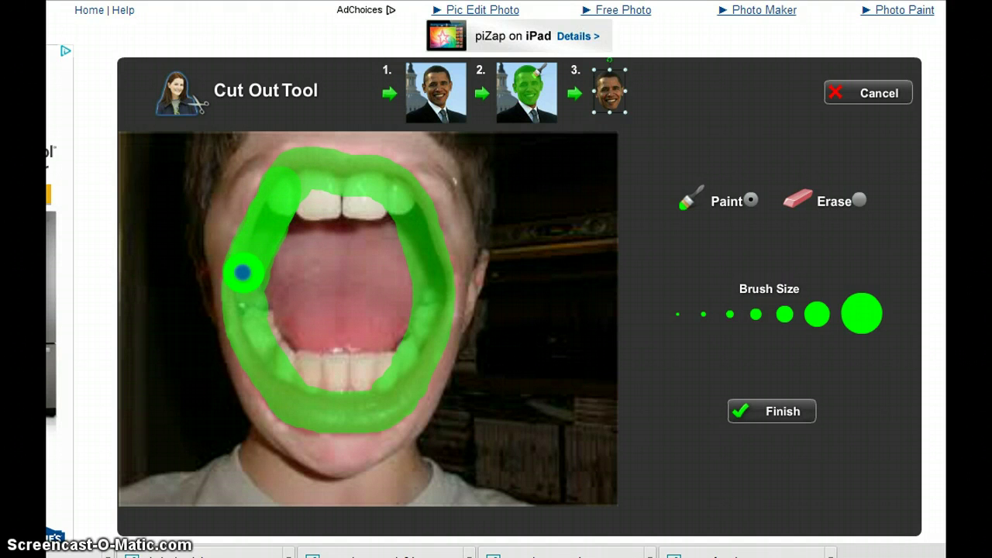
left_click_drag(303, 222, 276, 192)
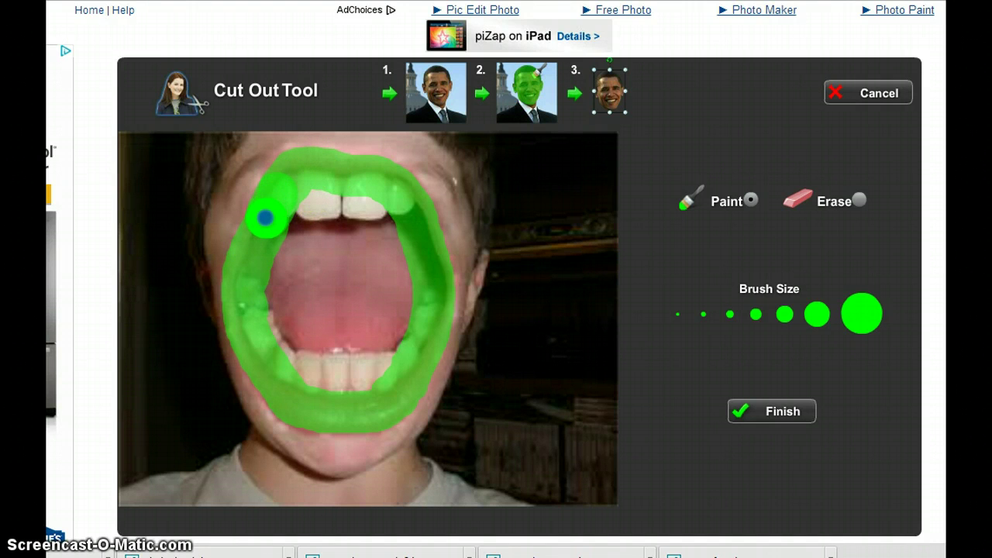
mouse_move(305, 200)
left_mouse_down()
mouse_move(279, 305)
mouse_move(295, 348)
mouse_move(320, 367)
mouse_move(377, 365)
mouse_move(284, 287)
mouse_move(337, 279)
mouse_move(324, 196)
mouse_move(365, 214)
mouse_move(382, 310)
mouse_move(400, 330)
mouse_move(379, 210)
left_mouse_up()
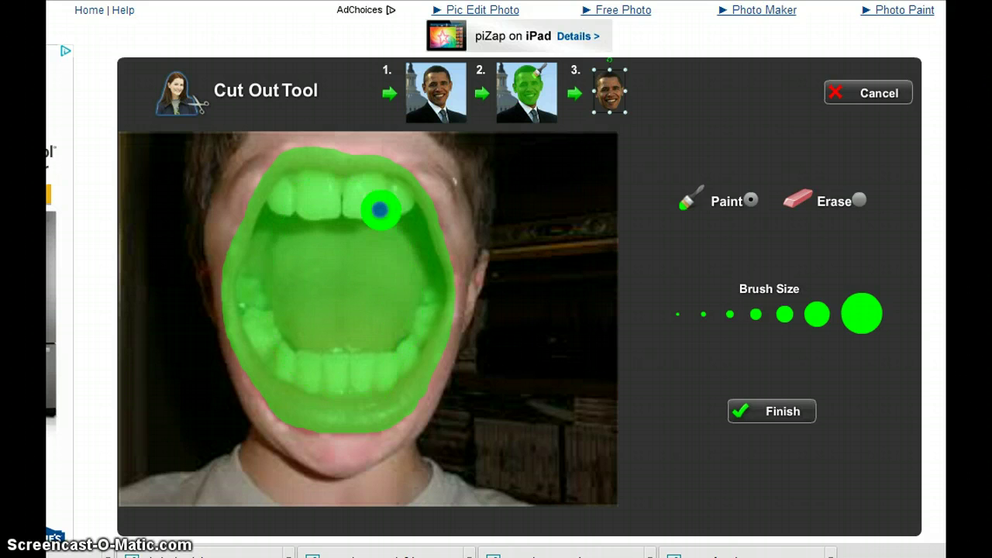
Turn the painted mouth into a sticker and place it over the ostrich's beak.
left_click(781, 417)
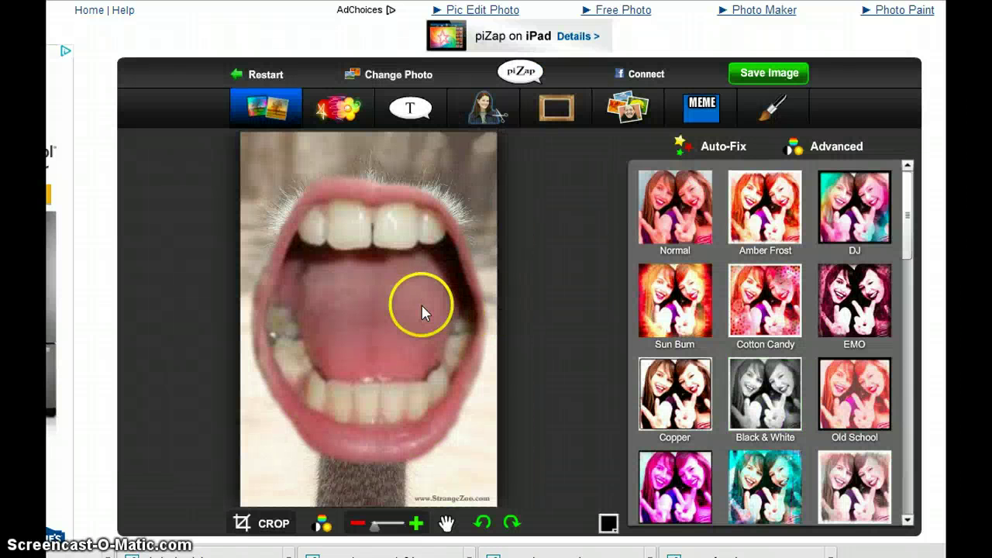
mouse_move(492, 468)
left_mouse_down()
mouse_move(476, 456)
mouse_move(455, 399)
left_mouse_up()
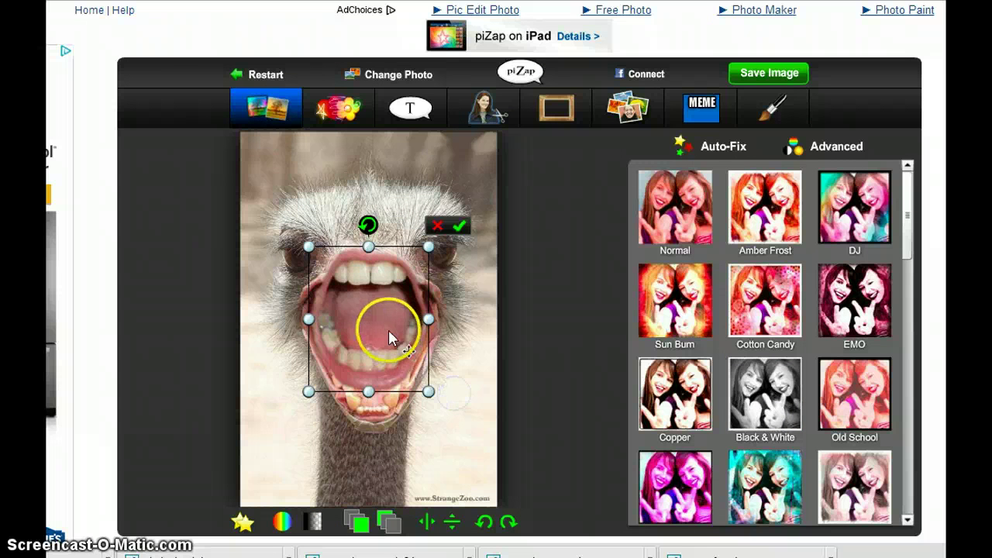
mouse_move(388, 337)
left_mouse_down()
mouse_move(398, 360)
mouse_move(441, 350)
left_mouse_up()
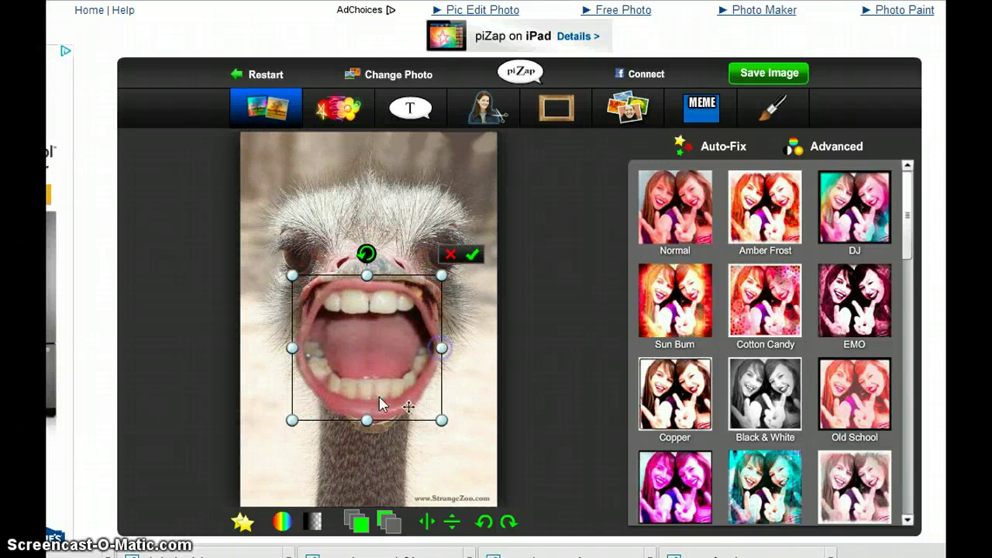
mouse_move(367, 426)
left_mouse_down()
mouse_move(368, 436)
mouse_move(368, 399)
left_mouse_up()
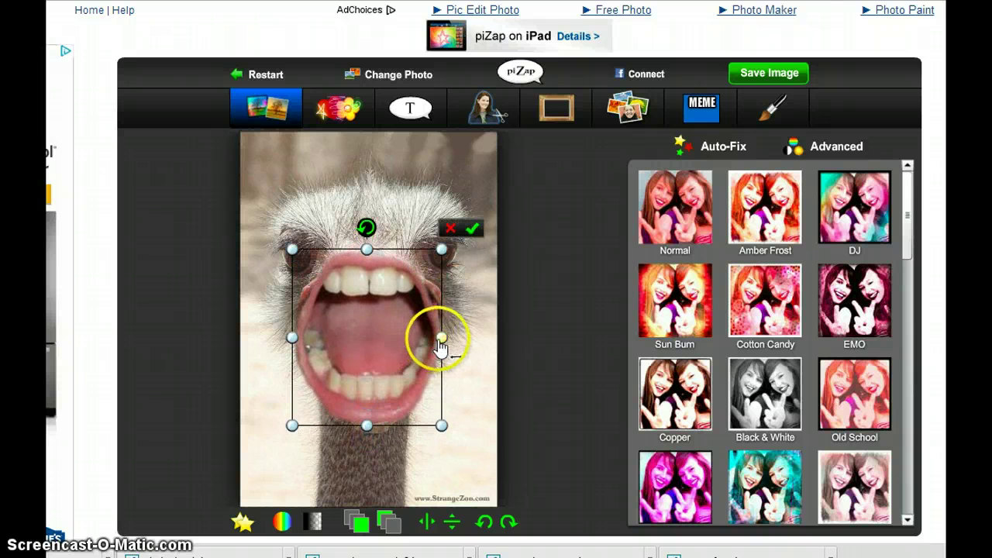
left_click_drag(442, 345, 451, 344)
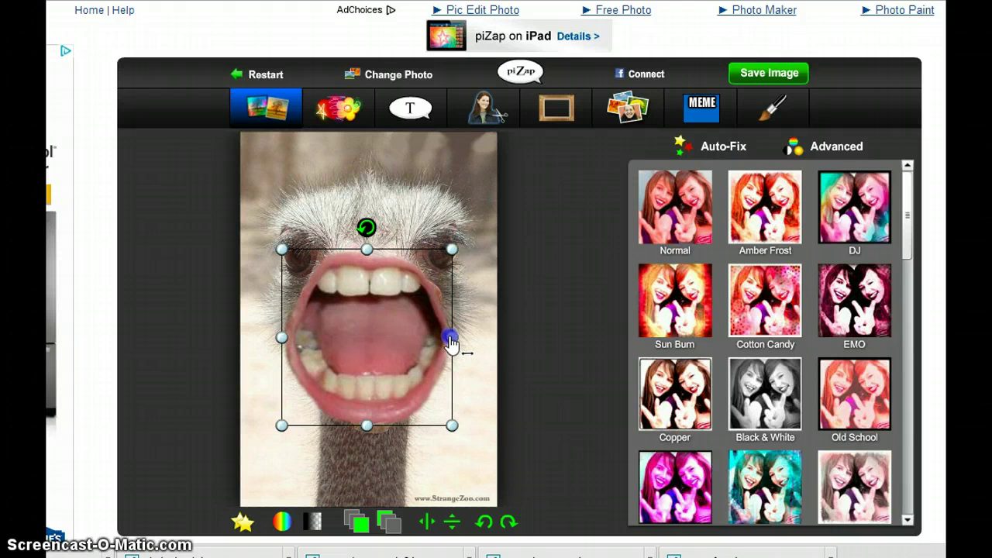
left_click_drag(387, 348, 389, 347)
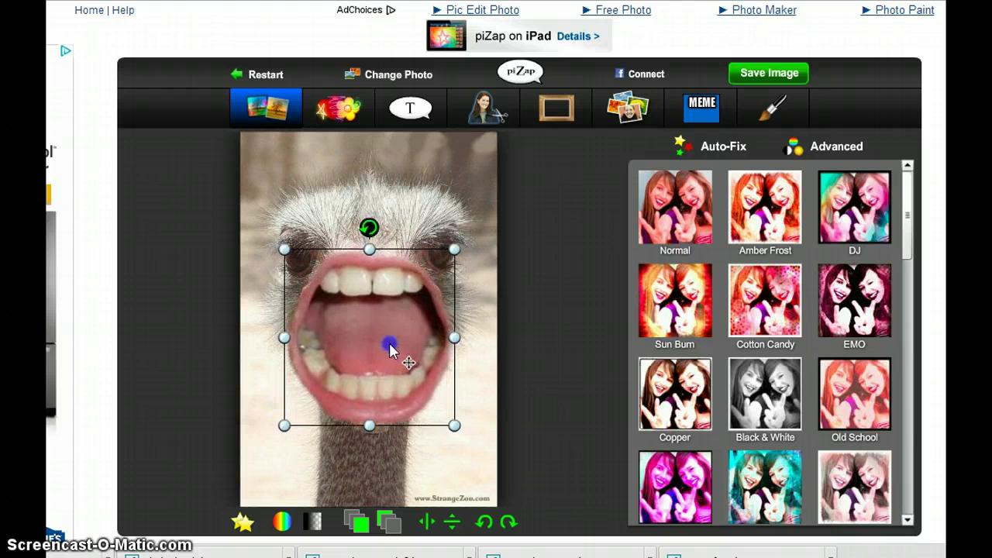
Stretch the mouth sticker taller and evenly wider, nudging it to fully cover the beak.
left_click(400, 376)
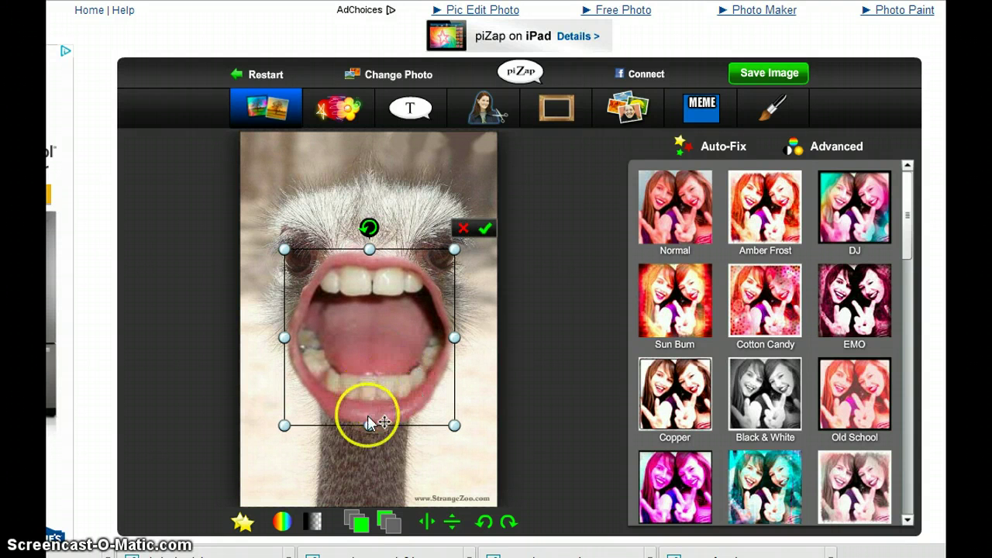
left_click_drag(370, 427, 372, 436)
left_click_drag(365, 387, 366, 397)
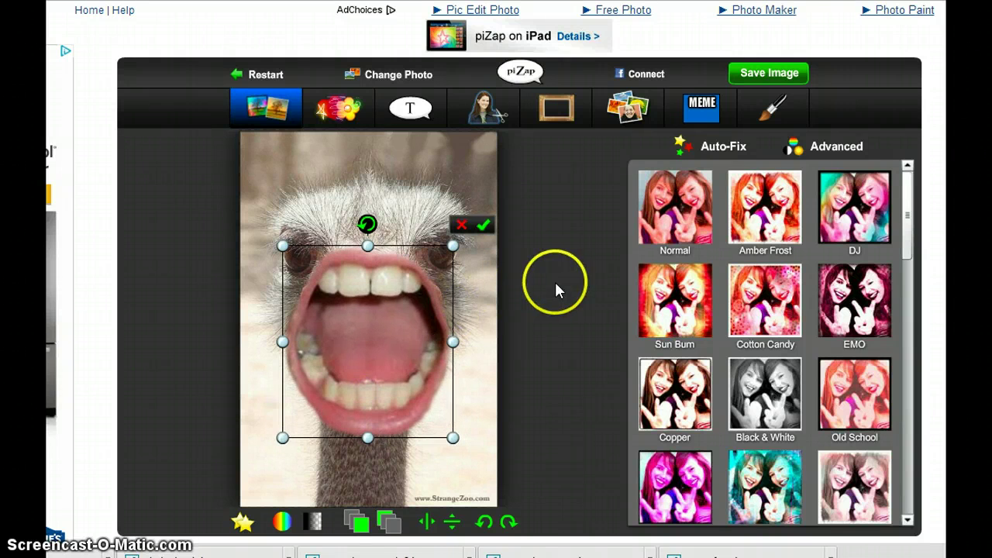
left_click_drag(365, 348, 366, 346)
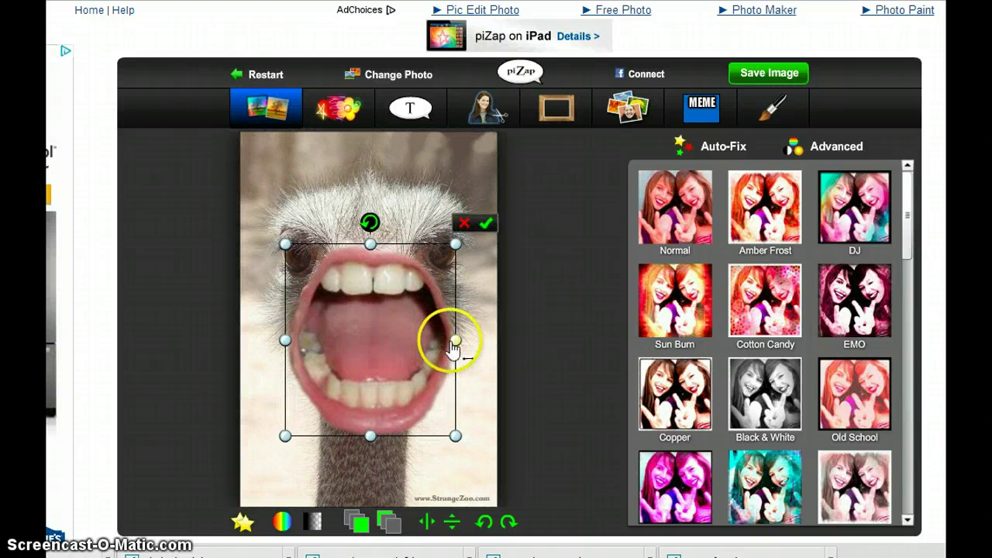
left_click_drag(452, 342, 420, 343)
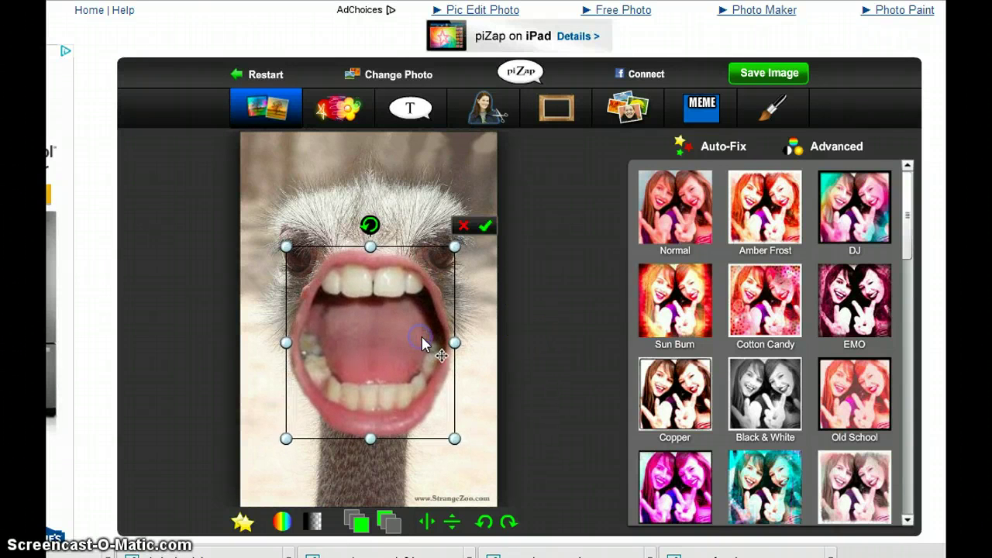
left_click(711, 385)
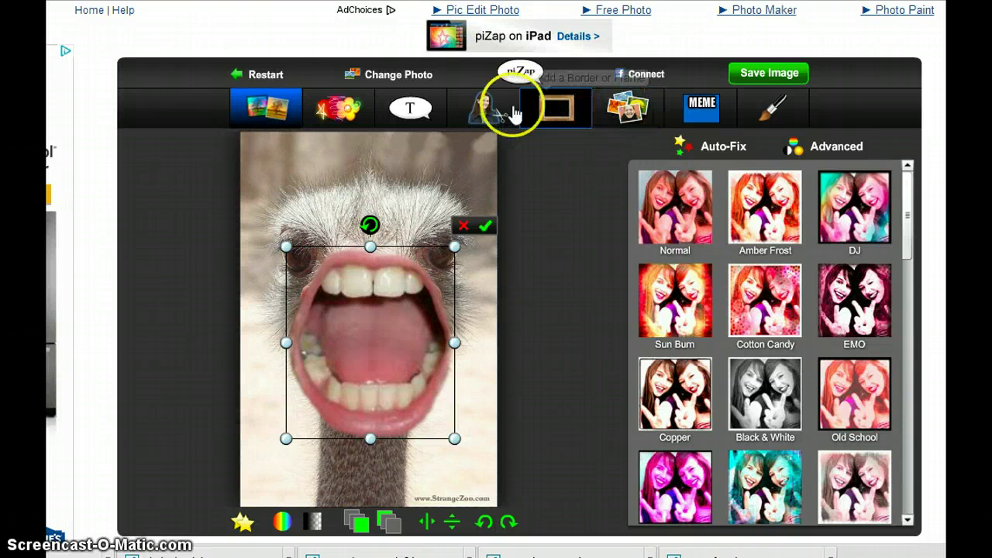
Add a starburst speech bubble to the photo and give it the text 'Hey You!'.
left_click(416, 111)
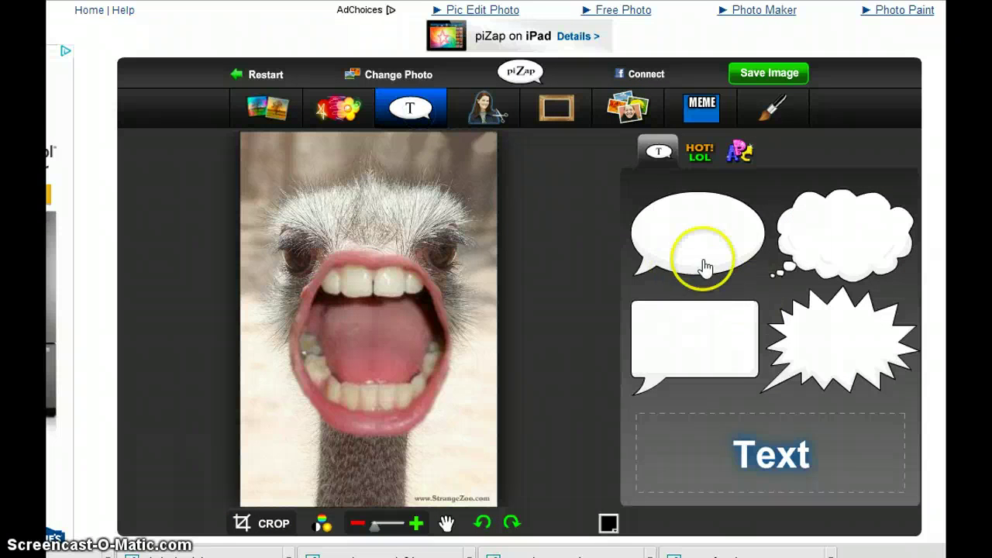
left_click(819, 318)
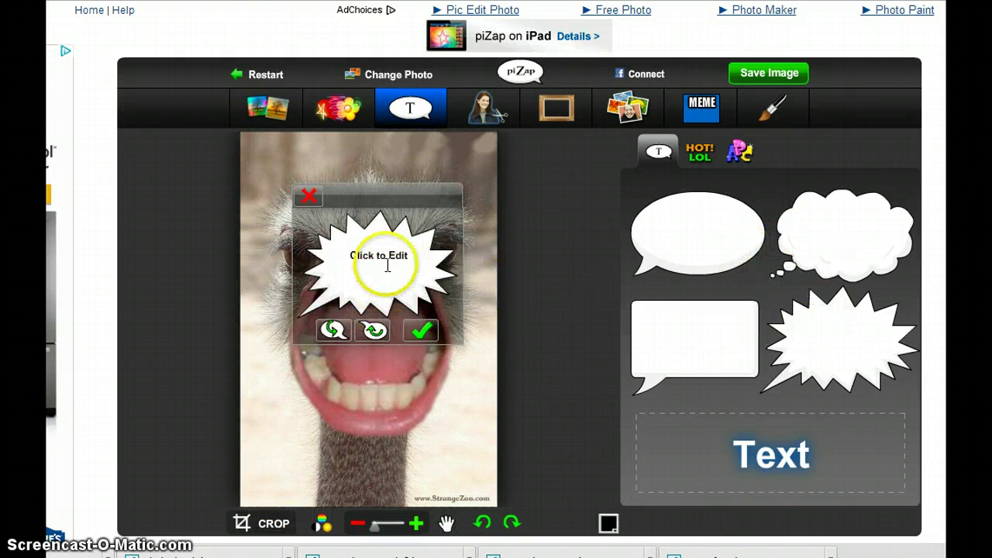
left_click(387, 264)
type("Hey You!")
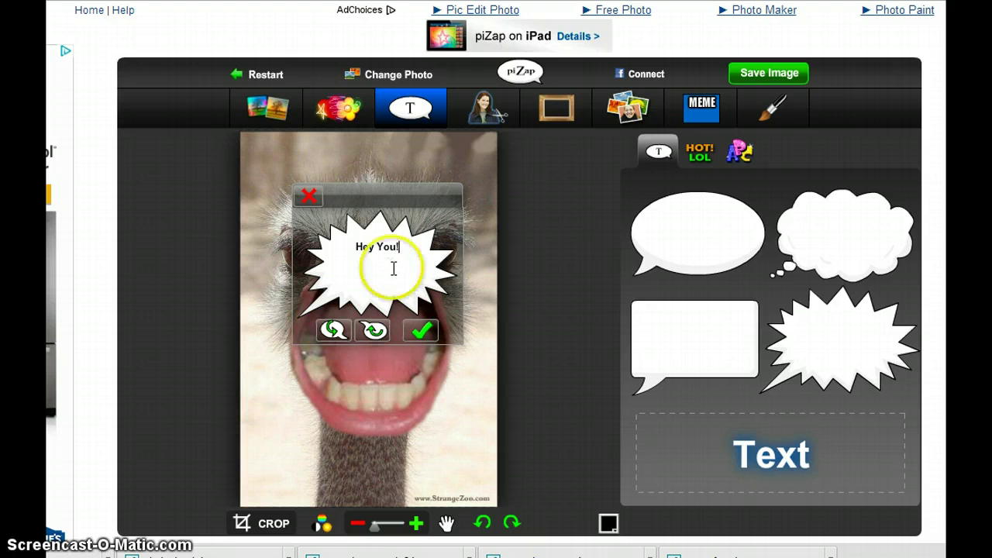
left_click(421, 331)
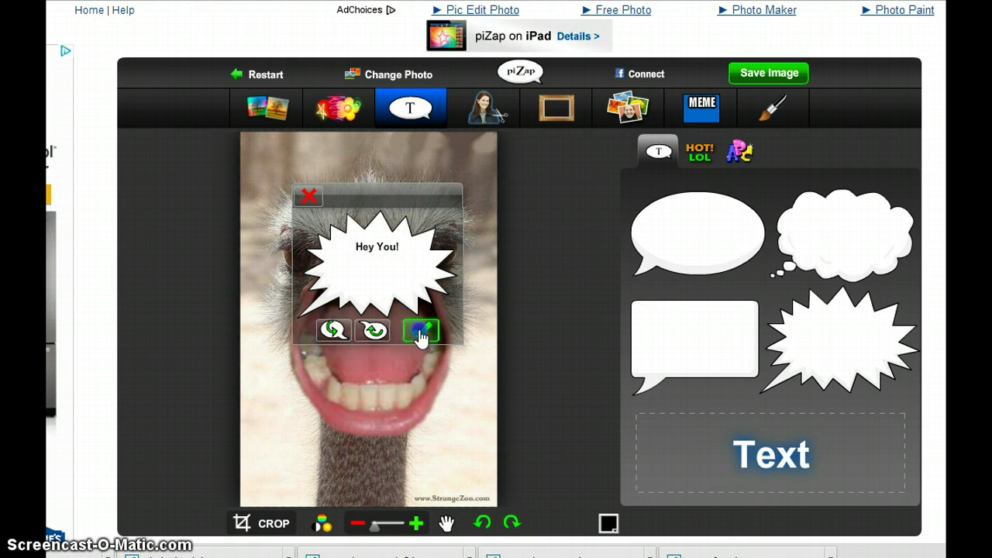
left_click(372, 273)
left_click(419, 331)
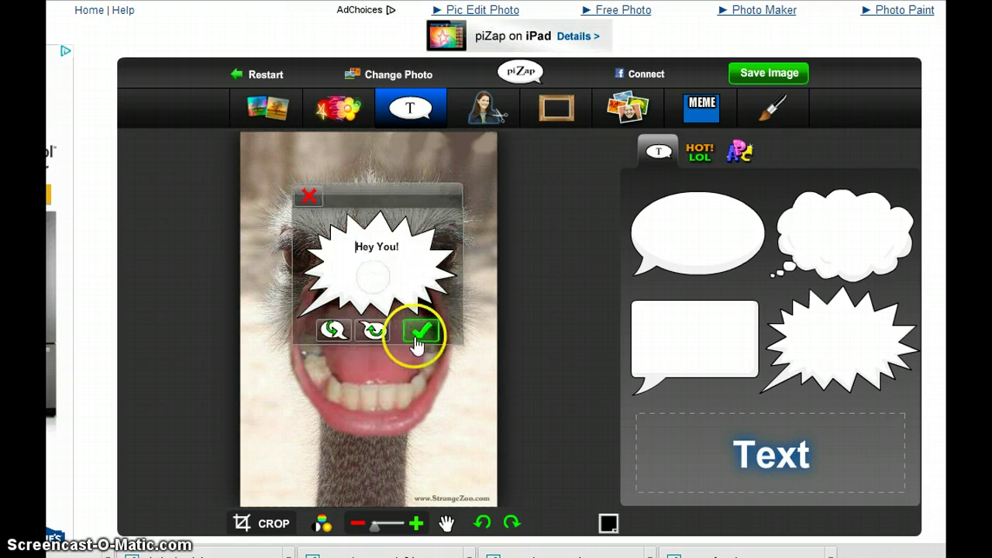
left_click(403, 302)
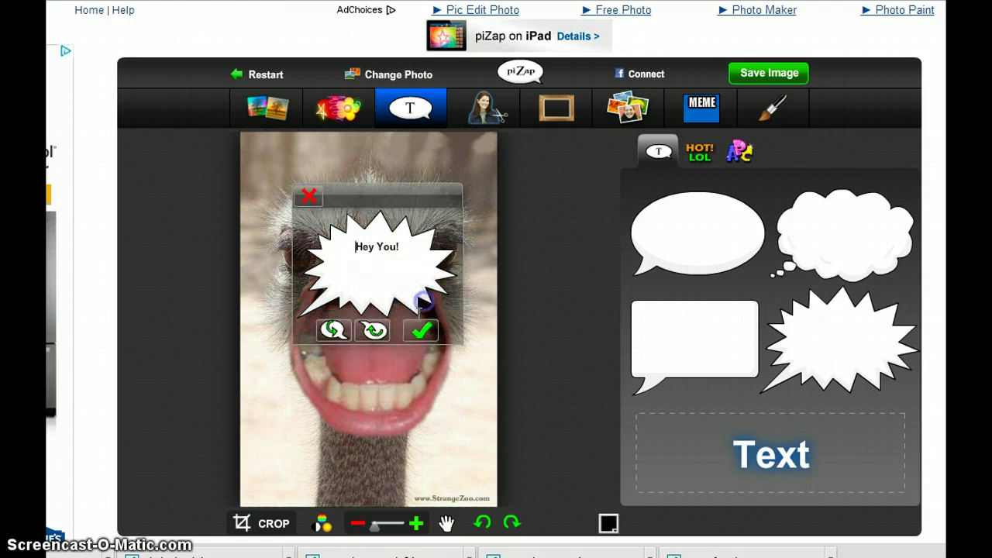
left_click(420, 331)
left_click(379, 258)
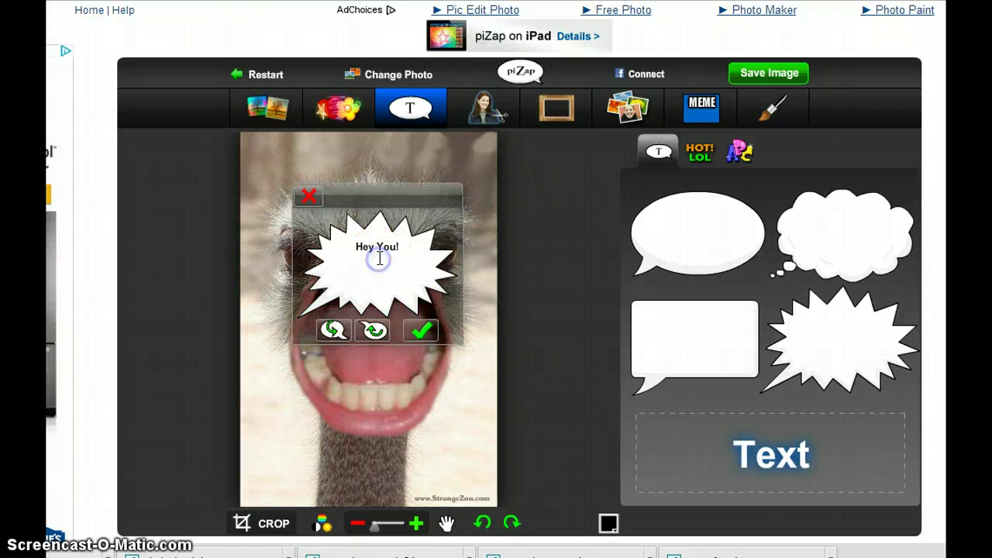
Move the 'Hey You!' bubble up beside the ostrich's head and keep it at full size.
mouse_move(409, 193)
left_mouse_down()
mouse_move(545, 172)
mouse_move(572, 151)
left_mouse_up()
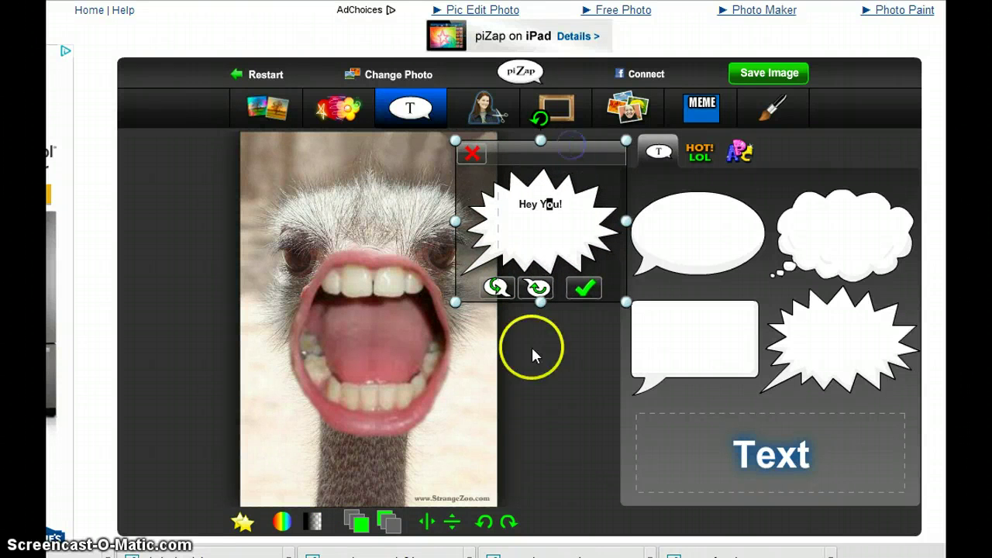
left_click(561, 305)
left_click(584, 288)
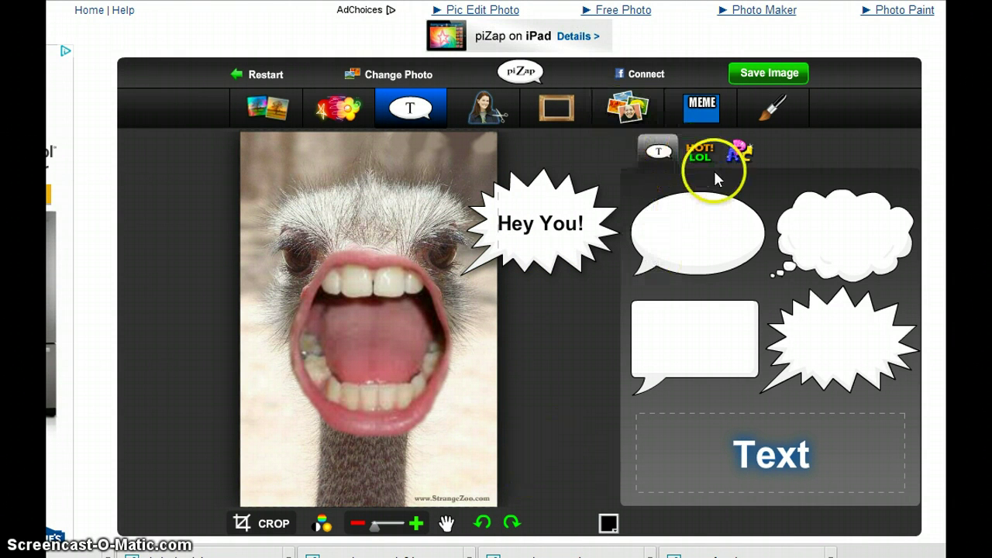
left_click(700, 154)
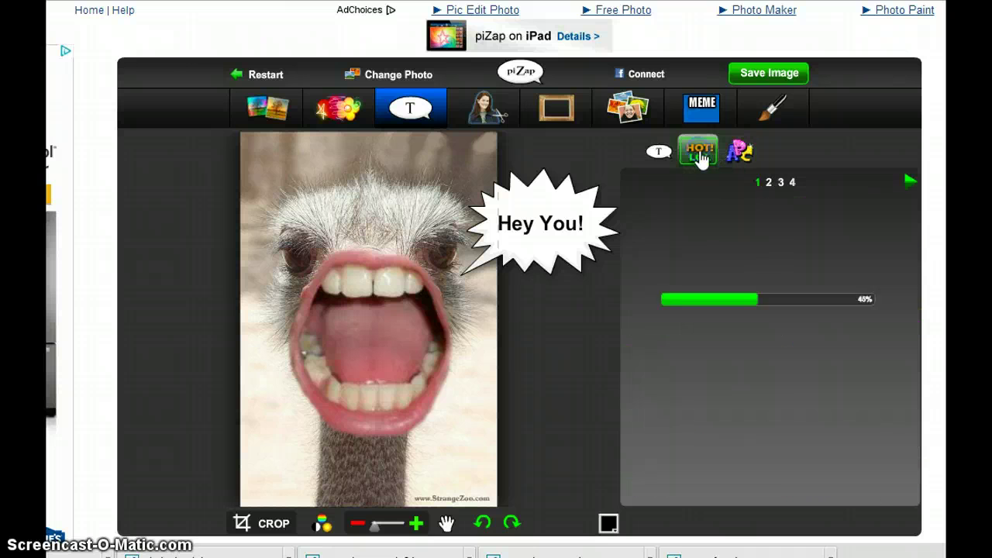
left_click(658, 154)
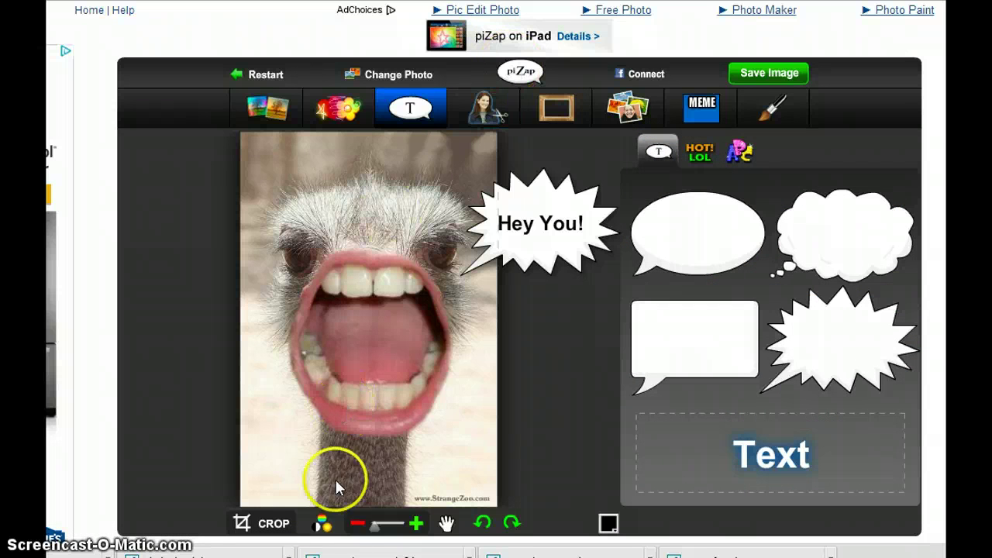
Download the picture as 'funny ostrich mouth.jpg', replacing the existing file.
left_click(769, 73)
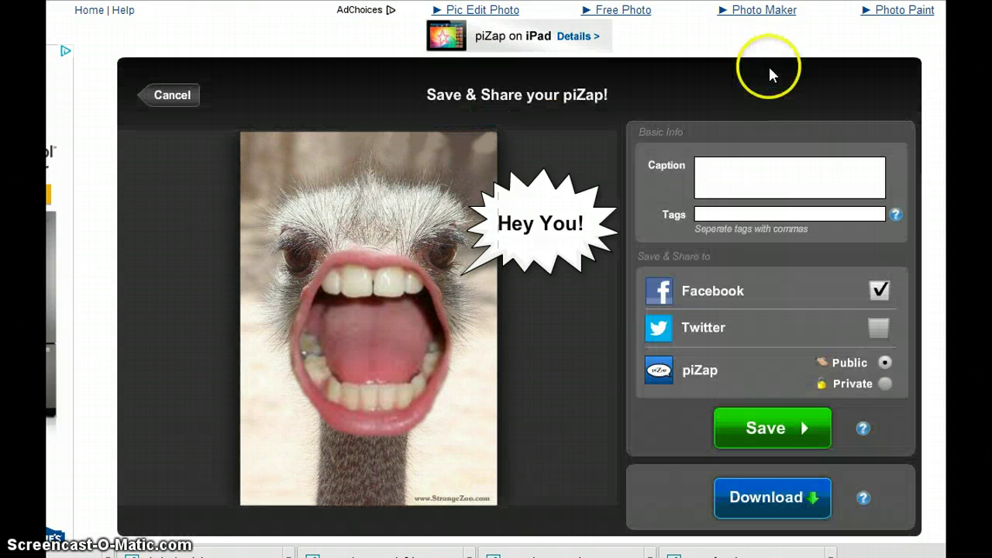
left_click(764, 499)
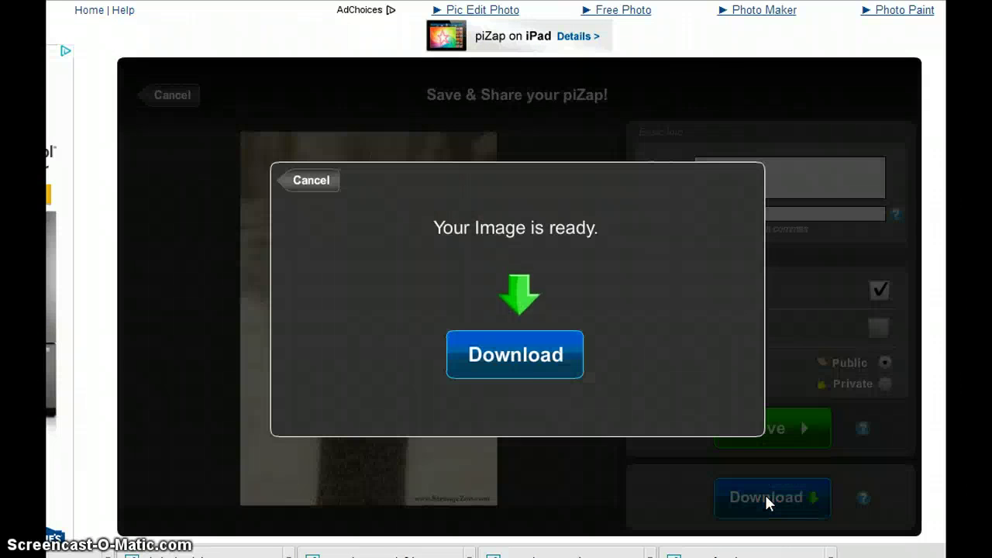
left_click(531, 358)
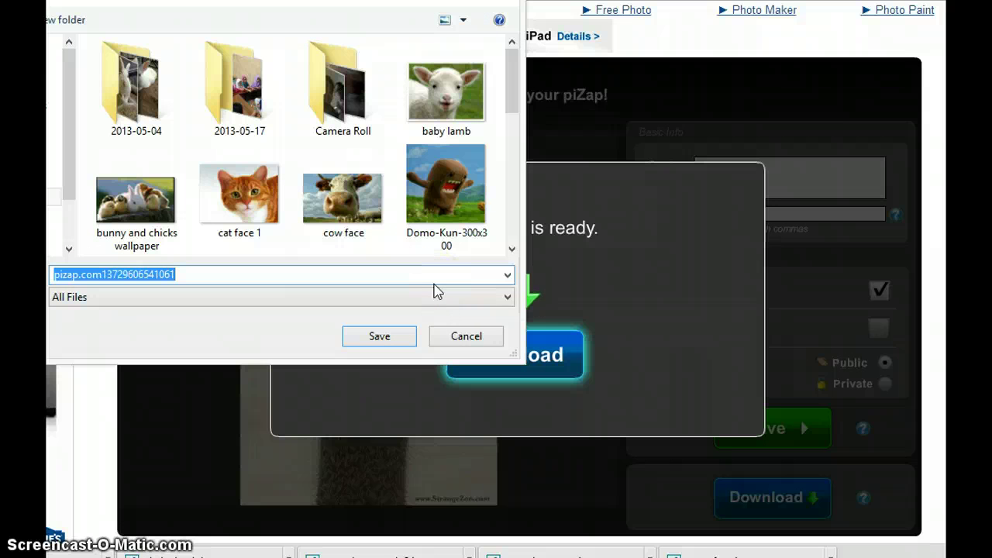
type("funny")
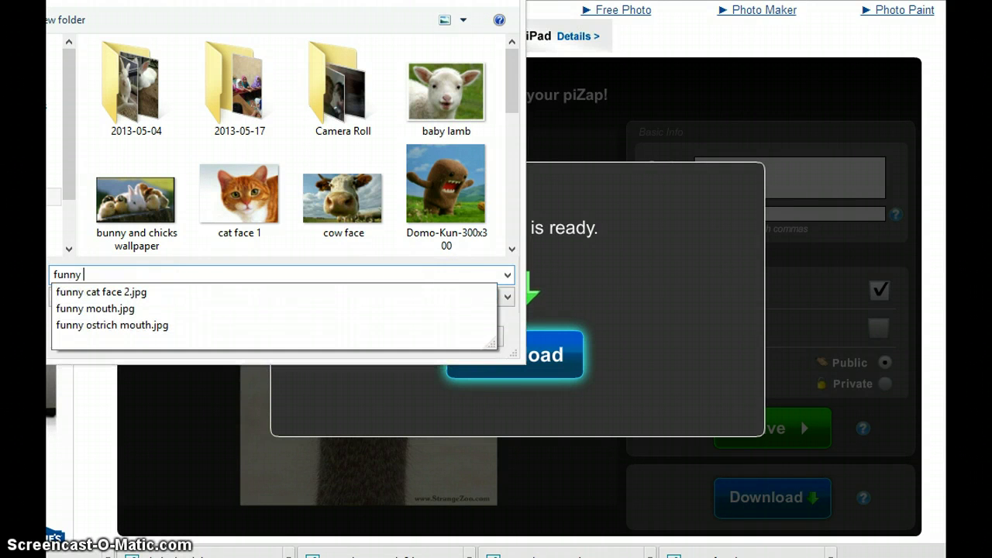
type(" ostric")
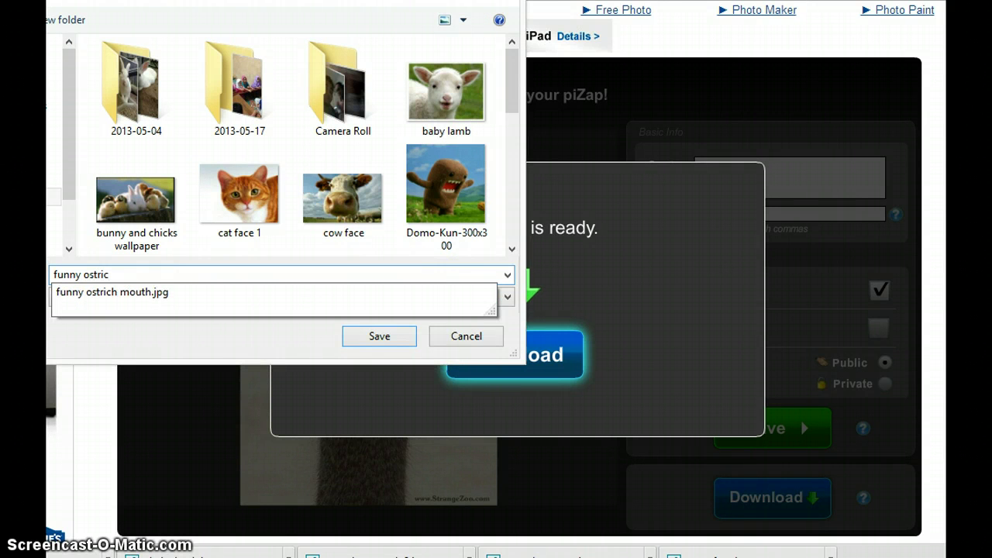
key("Down")
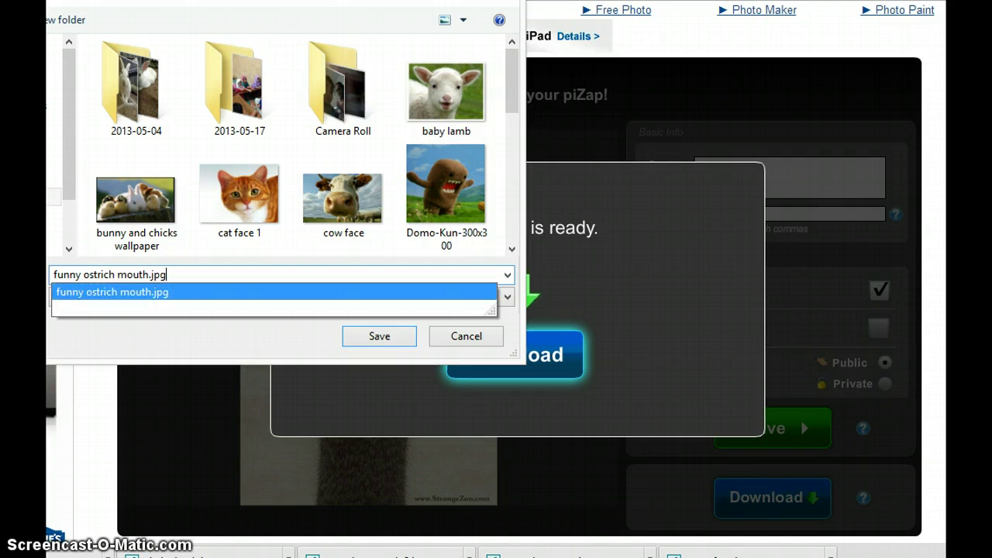
key("Return")
key("Return")
left_click(569, 280)
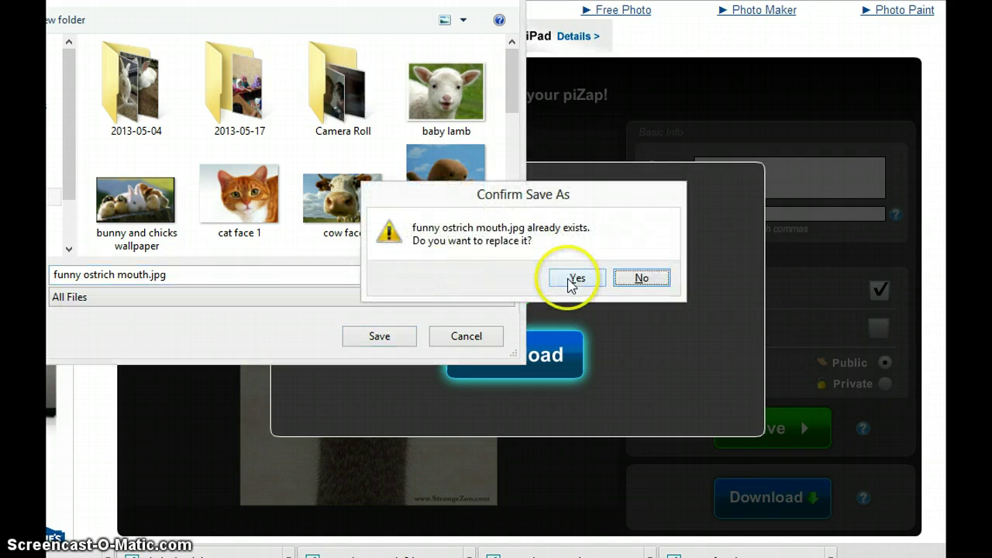